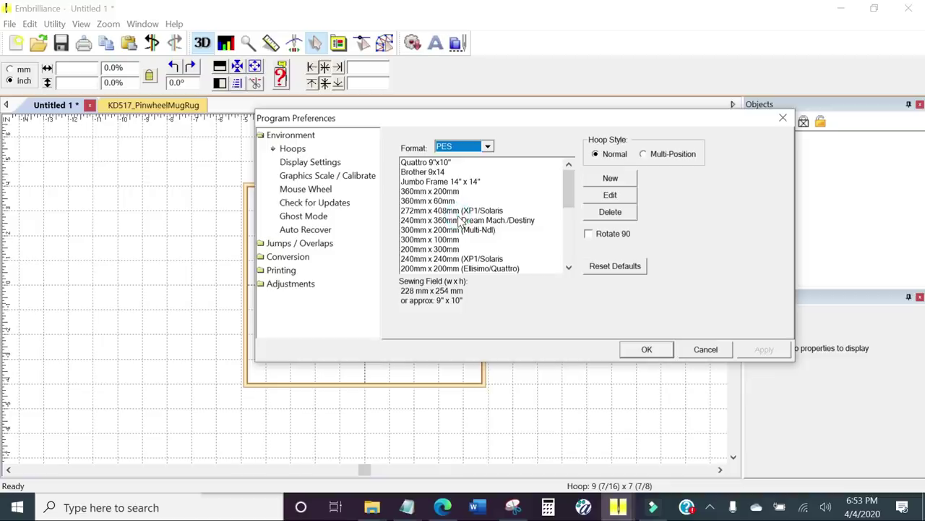
Set the hoop preferences to the JEF format and the 240mm x 200mm hoop, and apply them.
left_click(488, 148)
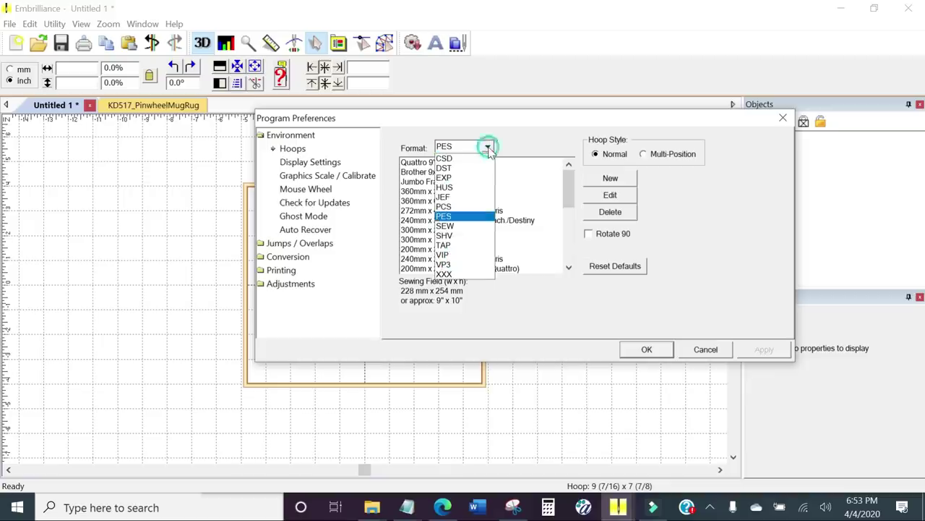
left_click(462, 197)
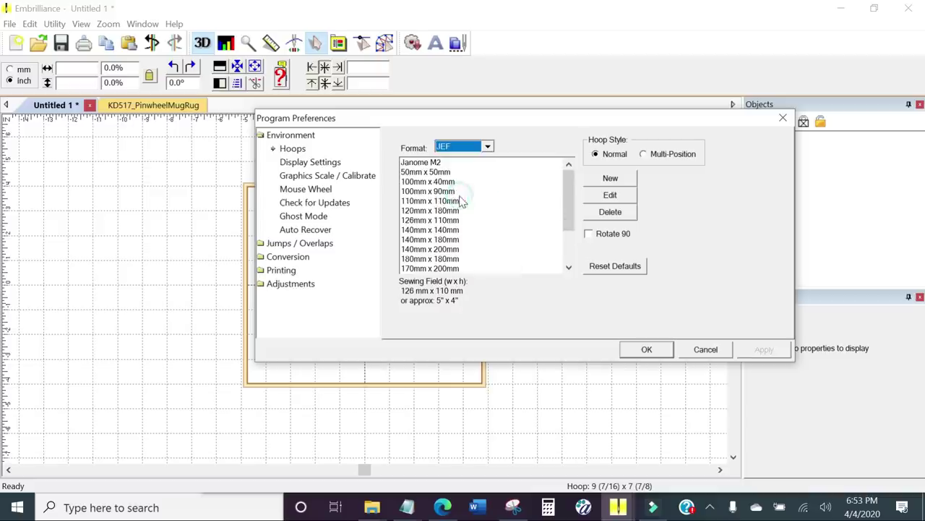
left_click(421, 163)
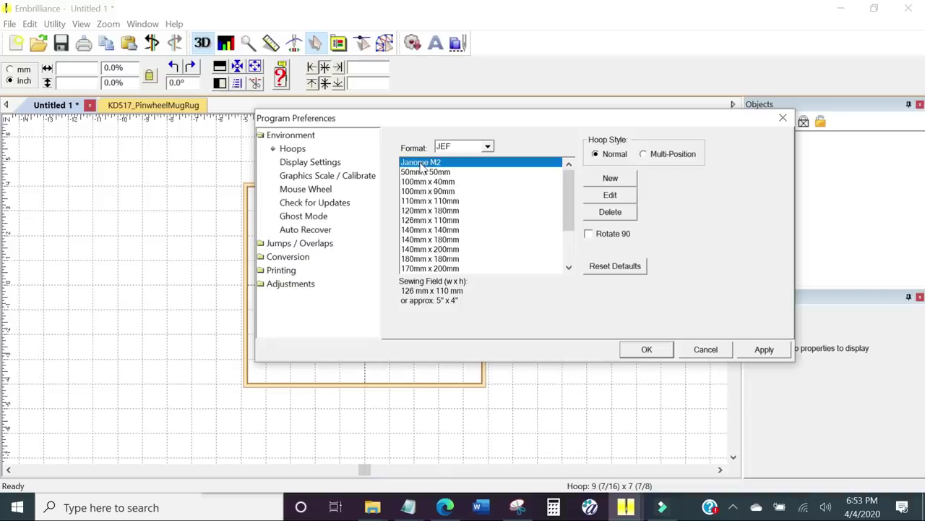
left_click_drag(566, 183, 566, 212)
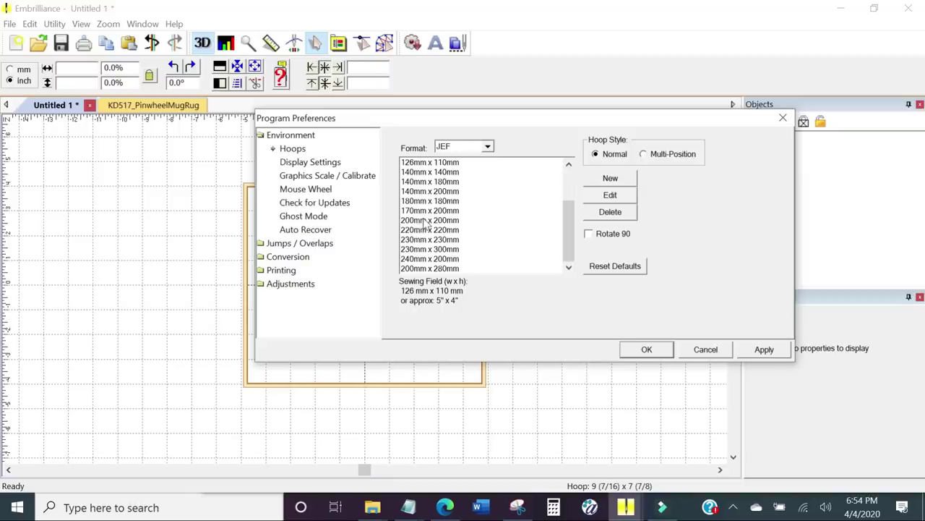
left_click(428, 260)
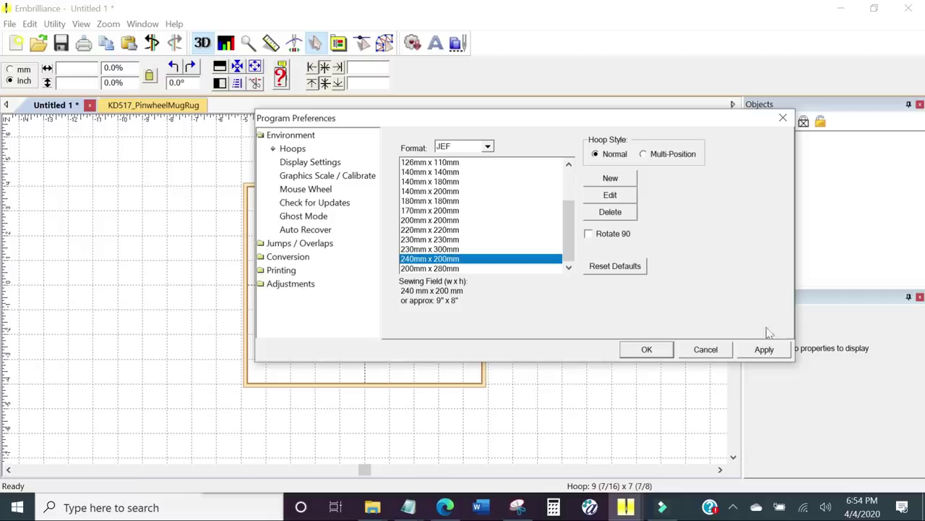
left_click(764, 349)
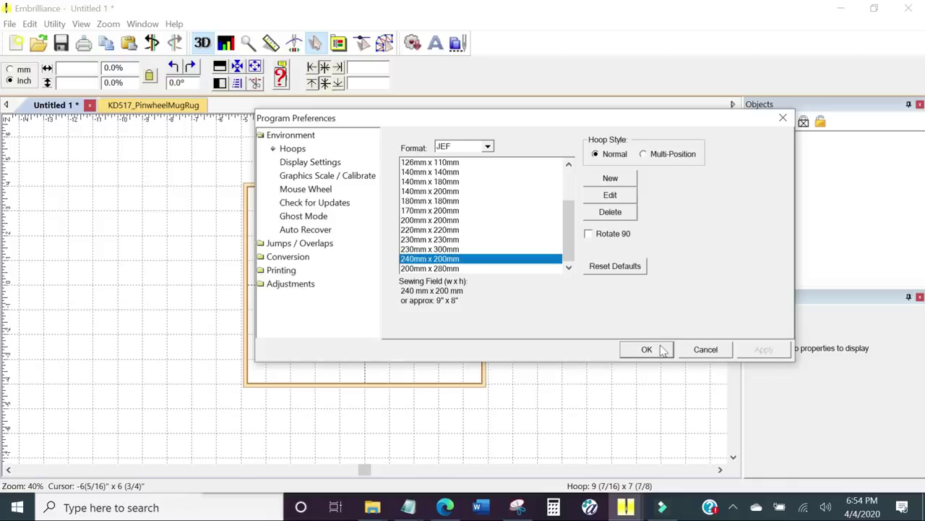
left_click(646, 350)
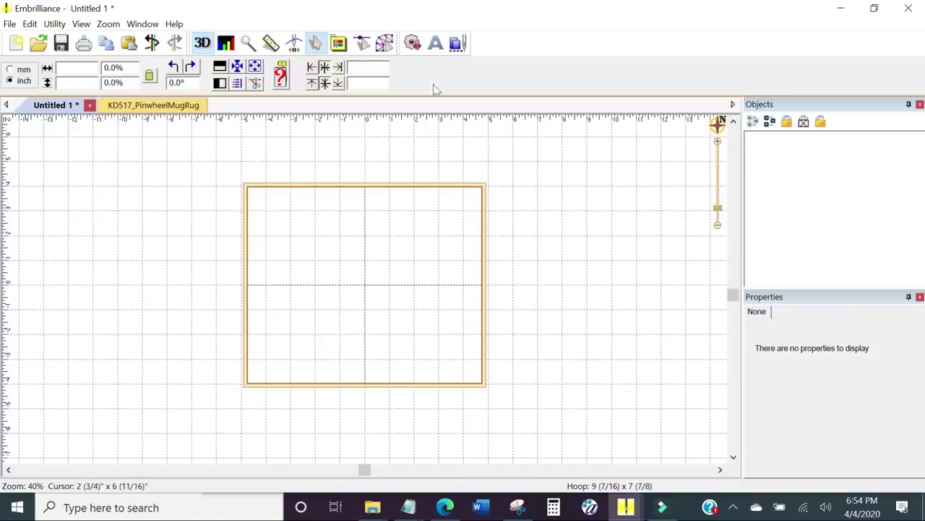
Add a lettering object in the Block font with the person's first name as its text.
left_click(437, 44)
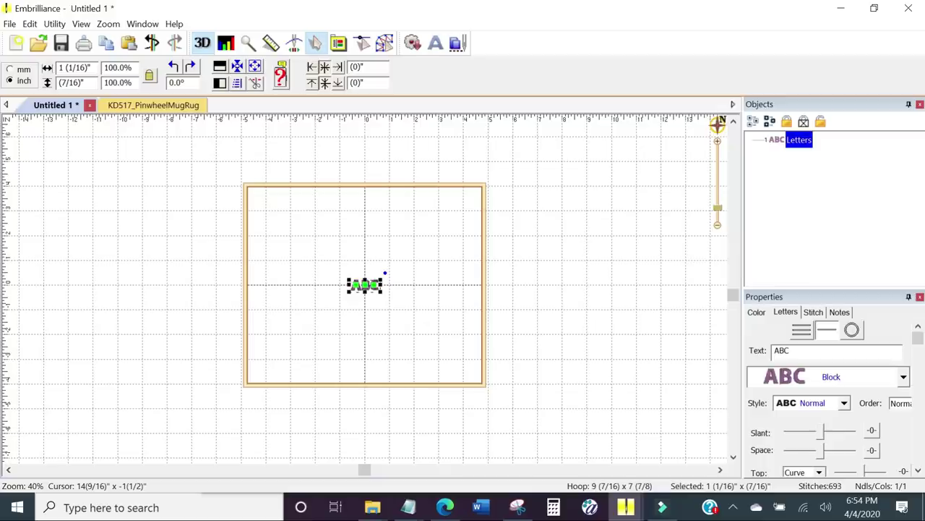
left_click(790, 350)
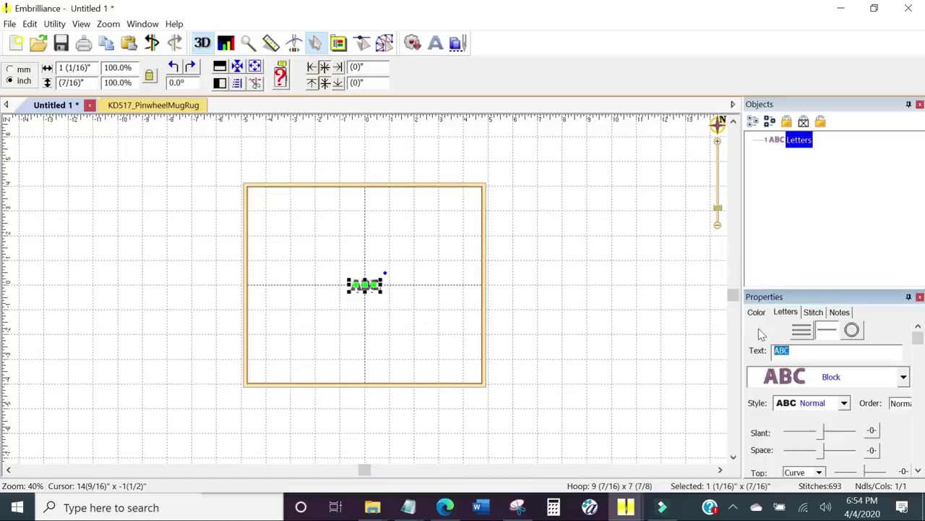
type("A")
key("Return")
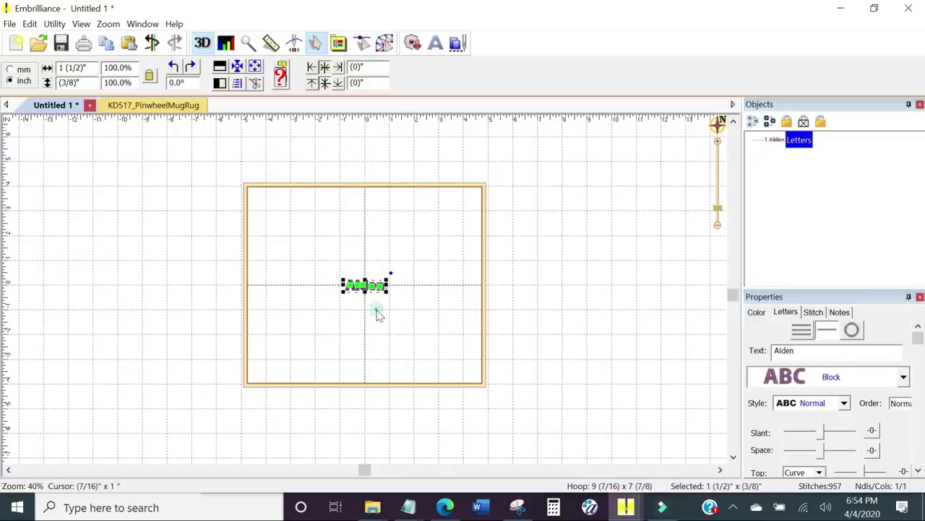
Rotate the name lettering about 91 degrees counterclockwise so it reads vertically from bottom to top.
left_click(376, 313)
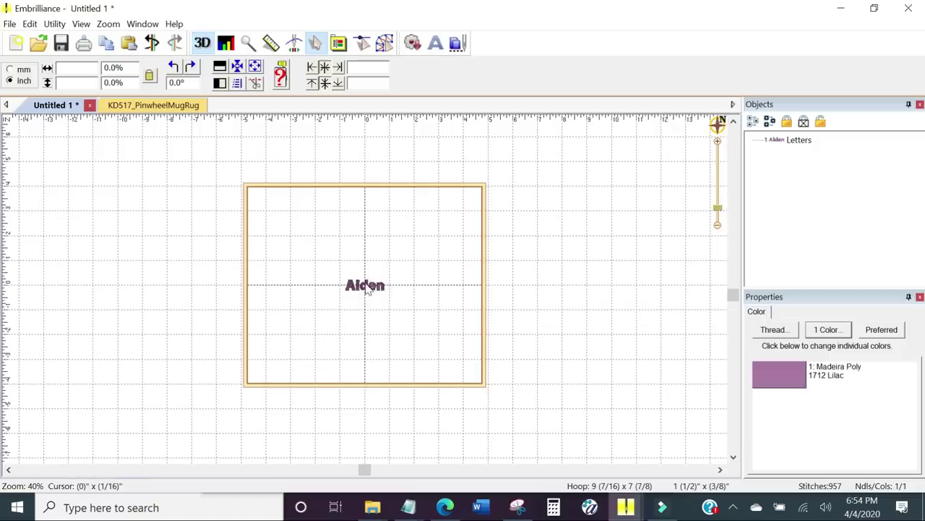
left_click(366, 286)
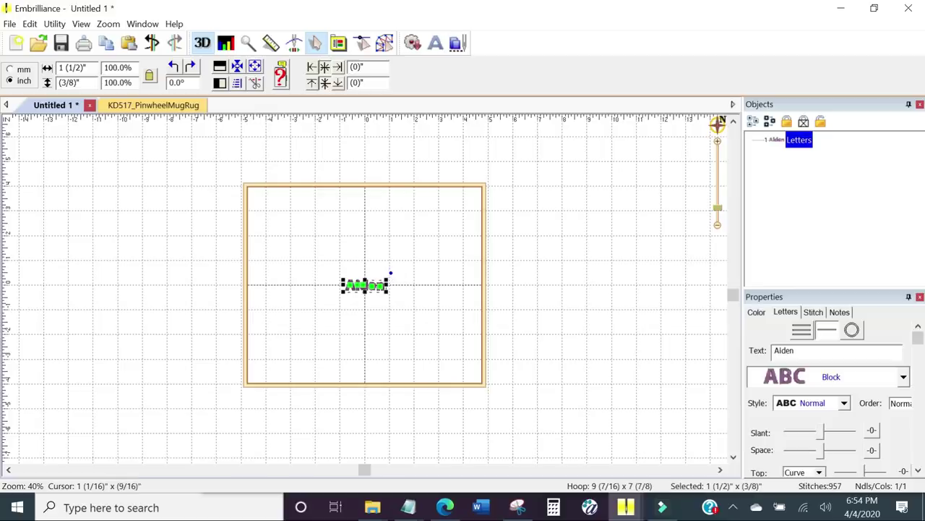
left_click_drag(391, 272, 344, 248)
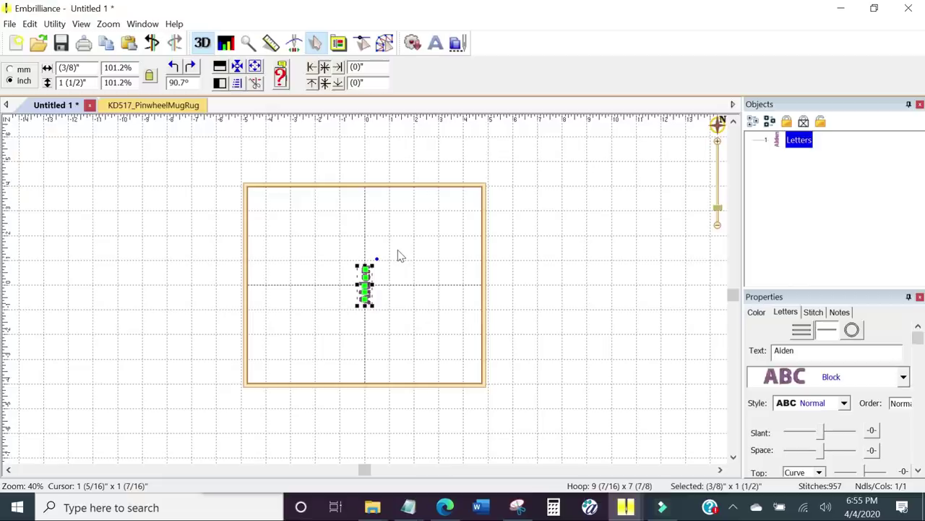
Move the vertical name left along the hoop's horizontal centerline to a horizontal position of -3 inches.
key("Left")
key("Left")
key("Left")
key("Left")
key("Left")
key("Left")
key("Left")
key("Left")
key("Left")
key("Left")
key("Left")
key("Left")
key("Left")
key("Left")
key("Left")
key("Left")
key("Left")
key("Left")
key("Left")
key("Left")
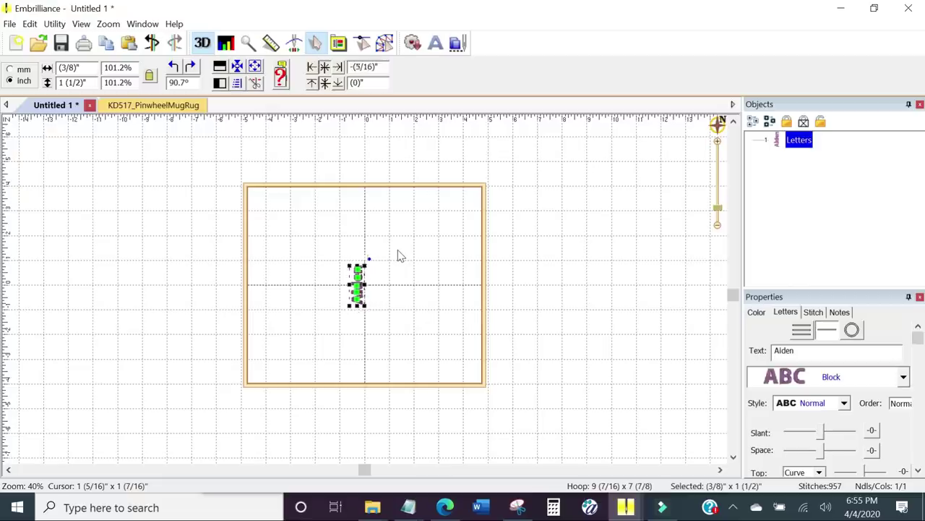
key("Left")
key("Left")
key("Left")
key("Left")
key("Left")
key("Left")
key("Left")
key("Left")
key("Left")
key("Left")
key("Left")
key("Left")
key("Left")
key("Left")
key("Left")
key("Left")
key("Left")
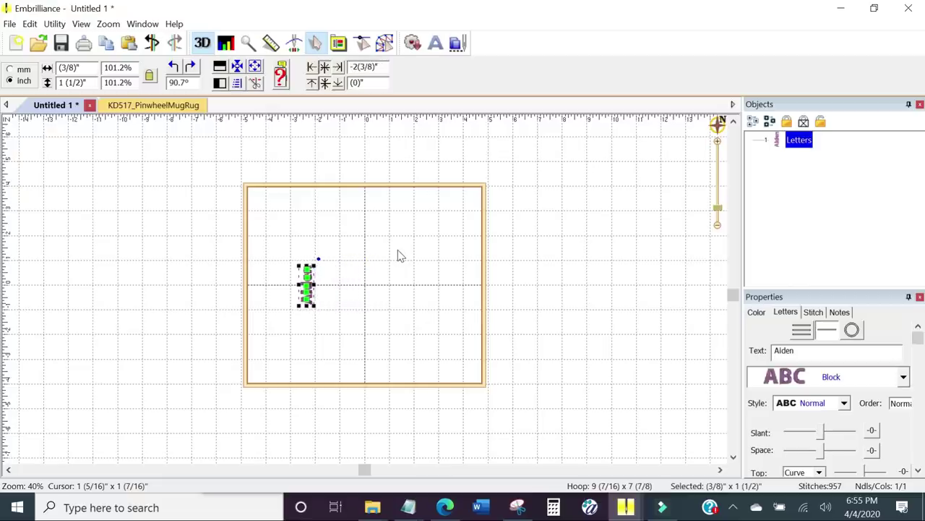
key("Left")
key("Left")
key("Left")
key("Left")
key("Left")
key("Left")
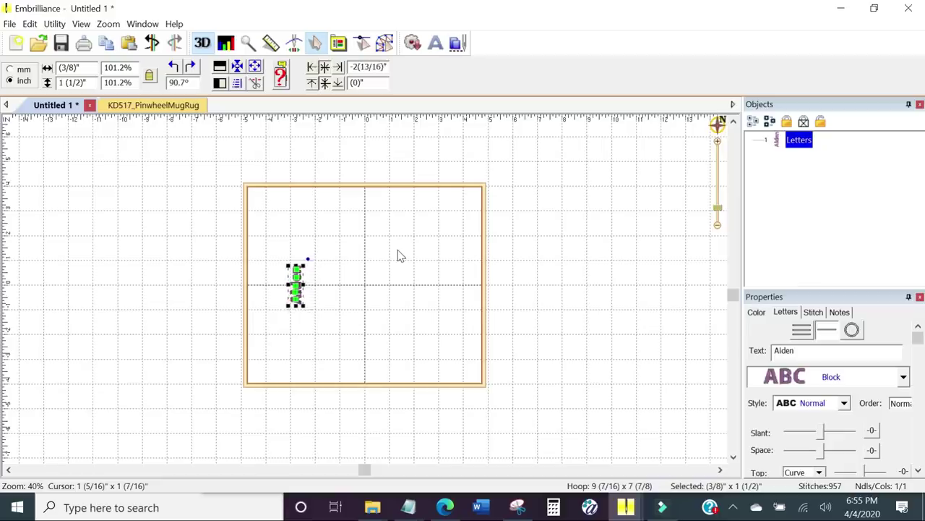
key("Left")
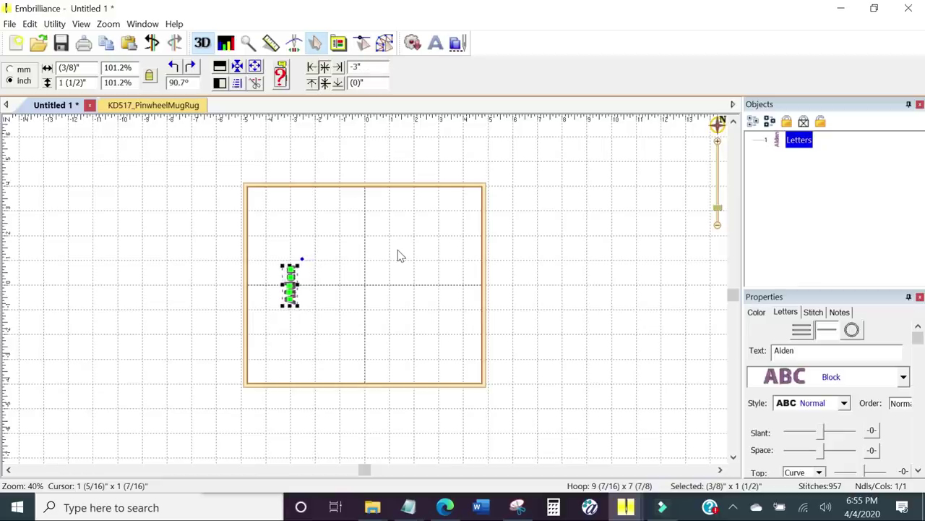
key("Right")
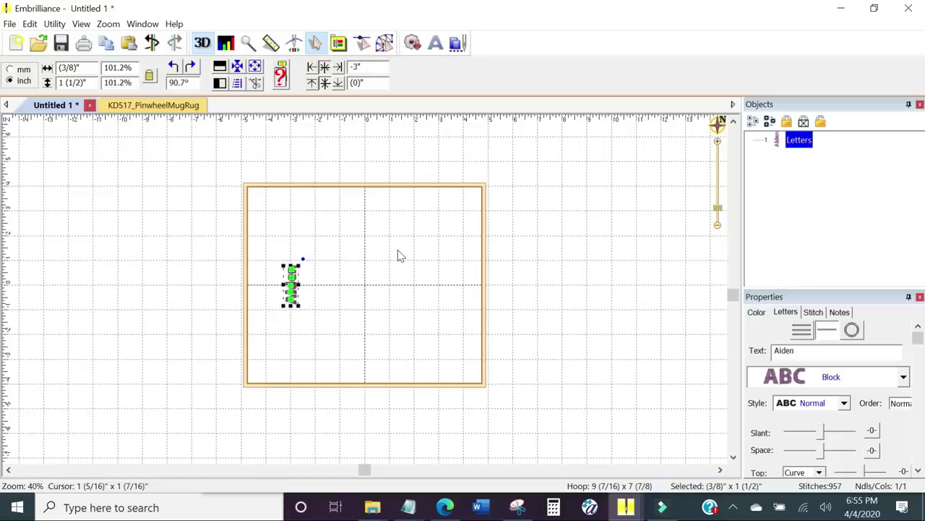
Duplicate the vertical name lettering by copying and pasting it into the same design.
right_click(292, 272)
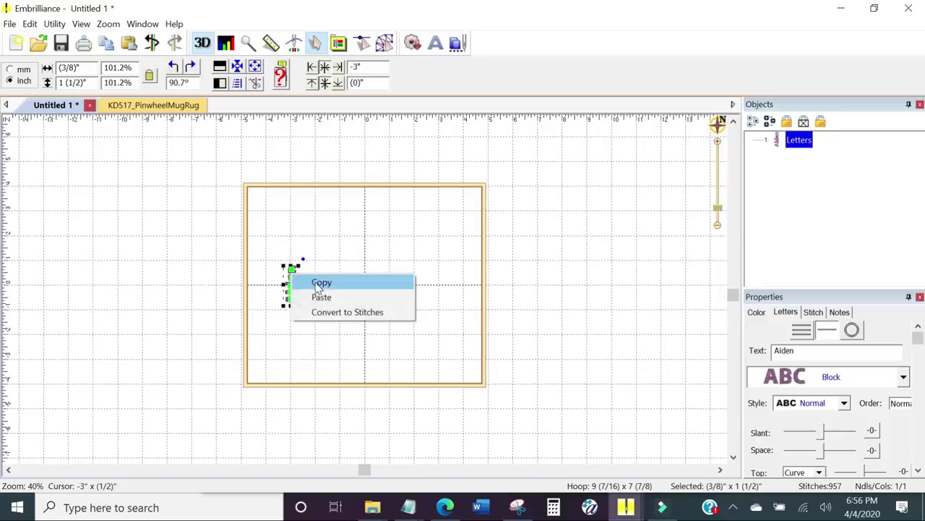
left_click(320, 284)
left_click(353, 269)
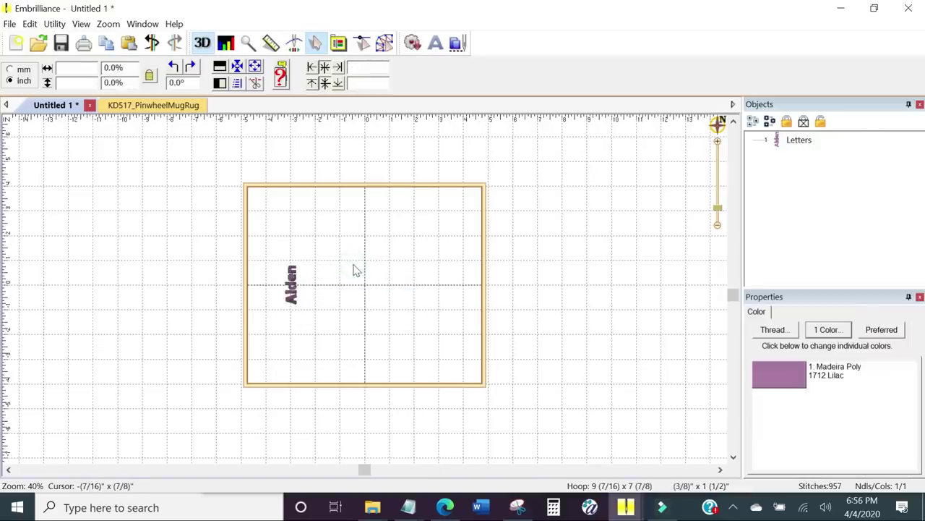
right_click(353, 269)
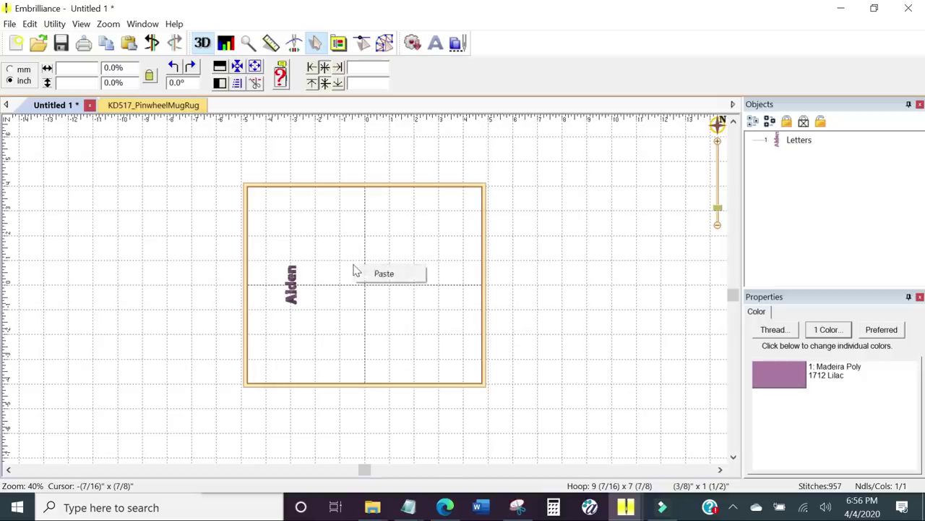
left_click(395, 274)
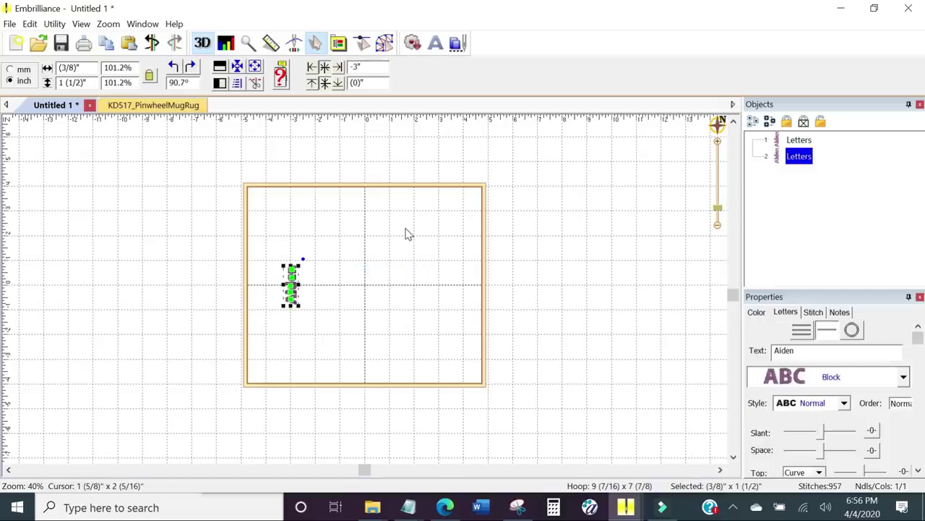
Move the pasted name right along the horizontal centerline to the hoop's center, at a horizontal position of 0 inches.
key("Right")
key("Right")
key("Right")
key("Right")
key("Right")
key("Right")
key("Right")
key("Right")
key("Right")
key("Right")
key("Right")
key("Right")
key("Right")
key("Right")
key("Right")
key("Right")
key("Right")
key("Right")
key("Right")
key("Right")
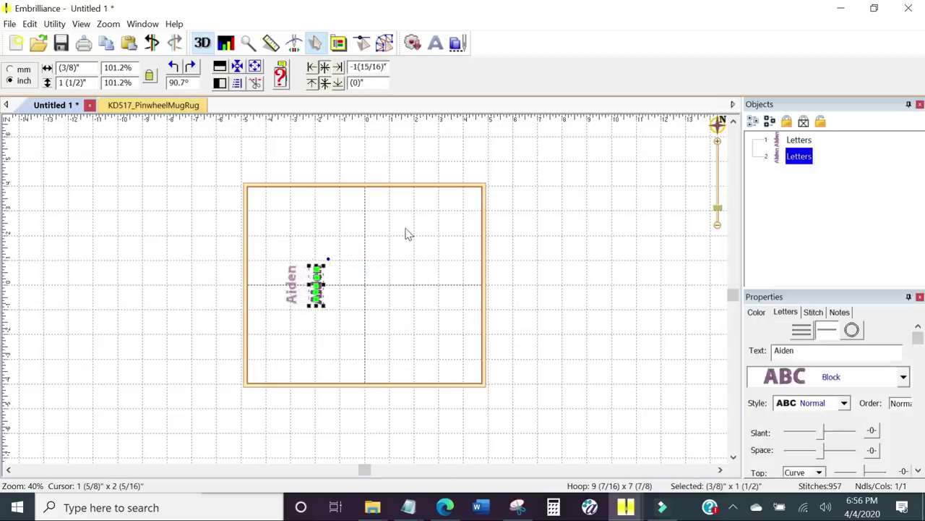
key("Right")
key("Right")
key("Right")
key("Right")
key("Right")
key("Right")
key("Right")
key("Right")
key("Right")
key("Right")
key("Right")
key("Right")
key("Right")
key("Right")
key("Right")
key("Right")
key("Right")
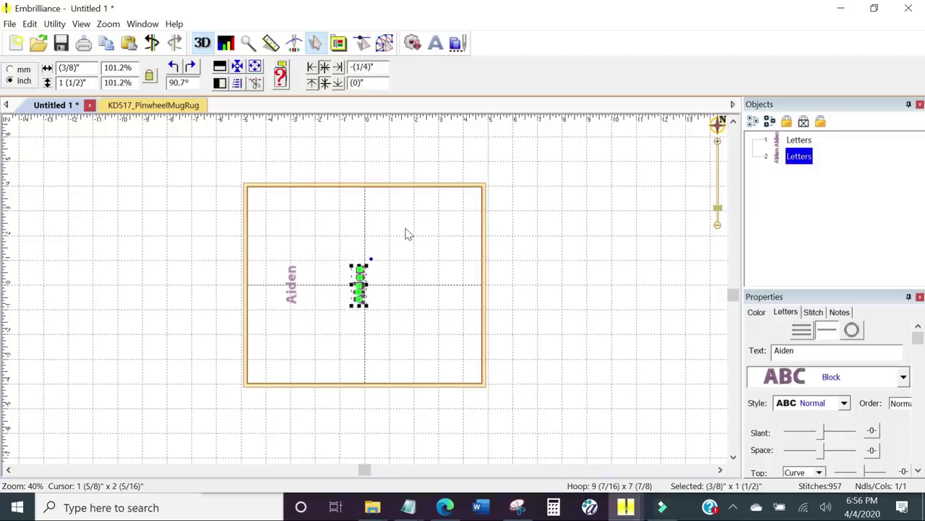
key("Right")
key("Right")
key("Right")
key("Right")
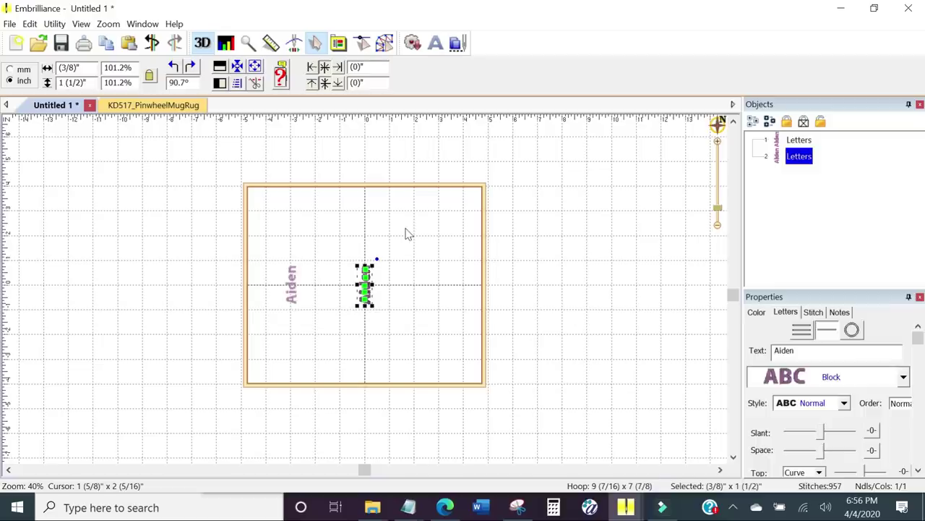
Paste a third copy of the vertical name lettering into the same design.
left_click(407, 233)
right_click(352, 218)
left_click(381, 226)
Move the newly pasted name right along the hoop's horizontal centerline to a horizontal position of 3 inches, then deselect it.
key("Right")
key("Right")
key("Right")
key("Right")
key("Right")
key("Right")
key("Right")
key("Right")
key("Right")
key("Right")
key("Right")
key("Right")
key("Right")
key("Right")
key("Right")
key("Right")
key("Right")
key("Right")
key("Right")
key("Right")
key("Right")
key("Right")
key("Right")
key("Right")
key("Right")
key("Right")
key("Right")
key("Right")
key("Right")
key("Right")
key("Right")
key("Right")
key("Right")
key("Right")
key("Right")
key("Right")
key("Right")
key("Right")
key("Right")
key("Right")
key("Right")
key("Right")
key("Right")
key("Right")
key("Right")
key("Right")
key("Right")
key("Right")
key("Right")
key("Right")
key("Right")
key("Right")
key("Right")
key("Right")
key("Right")
key("Right")
key("Right")
key("Right")
key("Right")
key("Right")
key("Right")
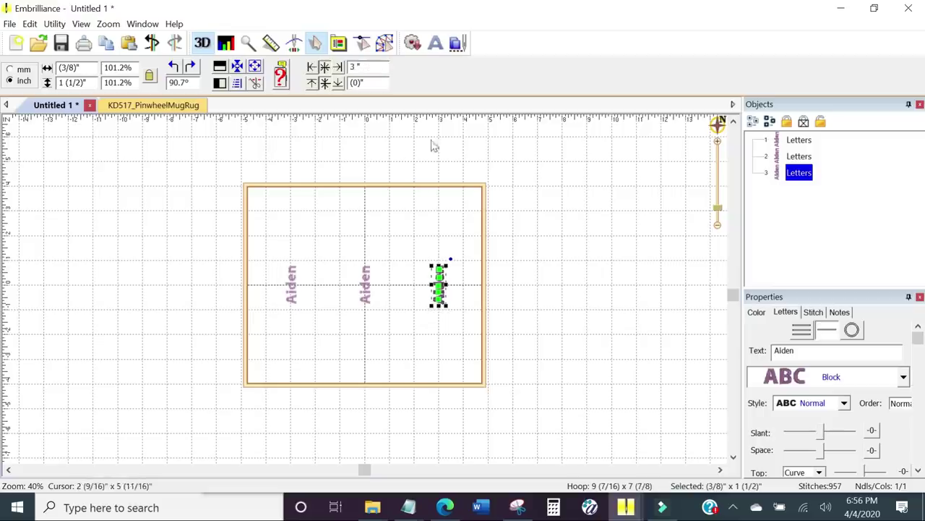
key("Tab")
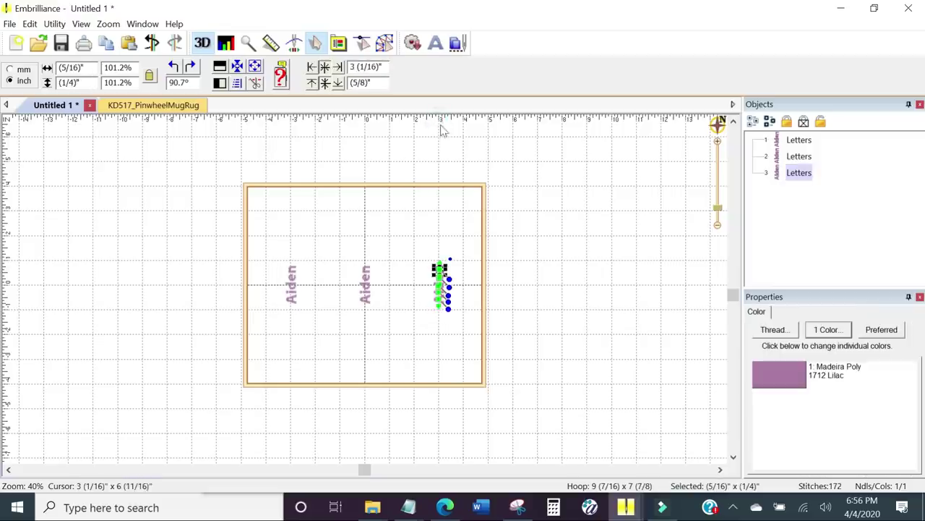
left_click(440, 242)
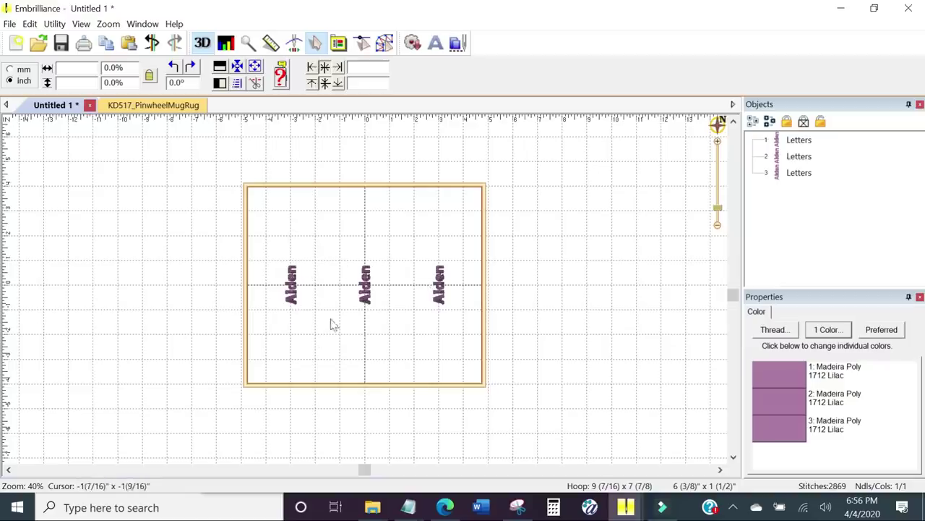
Check the horizontal position of each of the three name objects in turn to compare their spacing, then clear the selection.
left_click(798, 139)
left_click(798, 156)
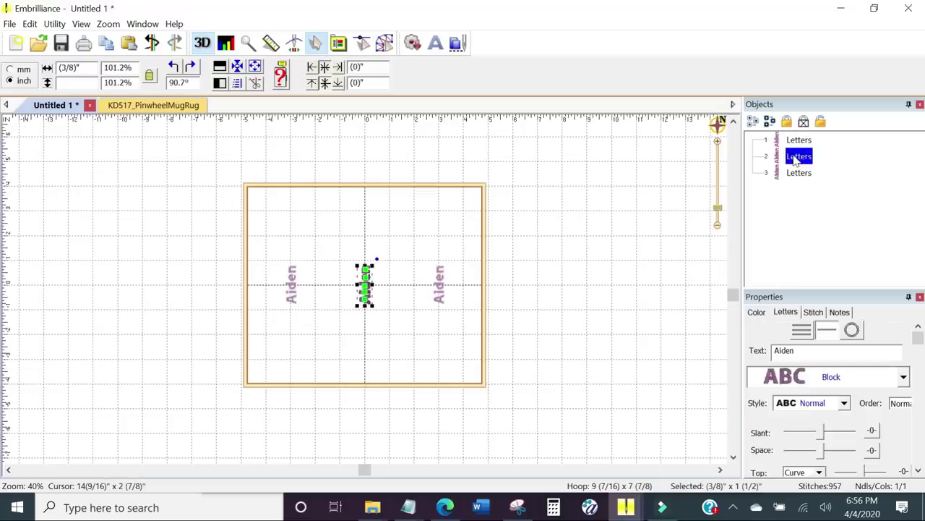
left_click(799, 173)
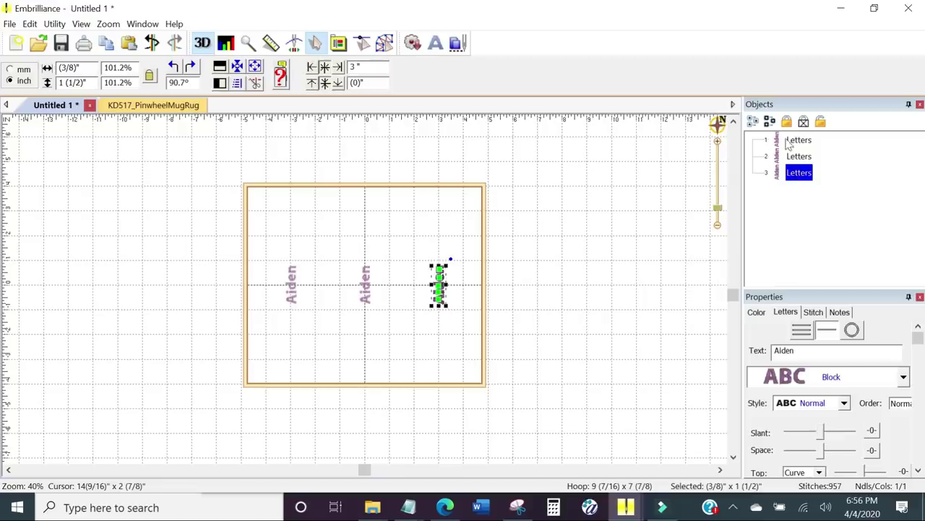
left_click(799, 139)
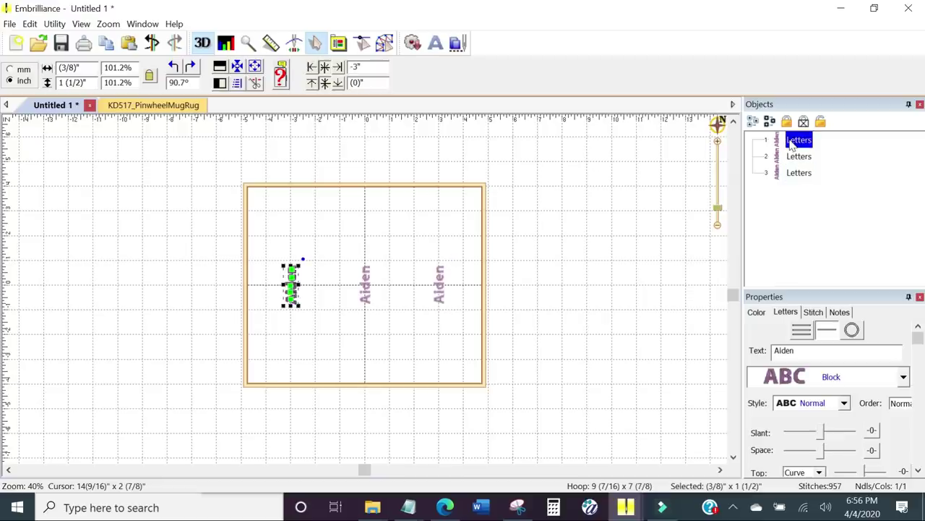
left_click(796, 158)
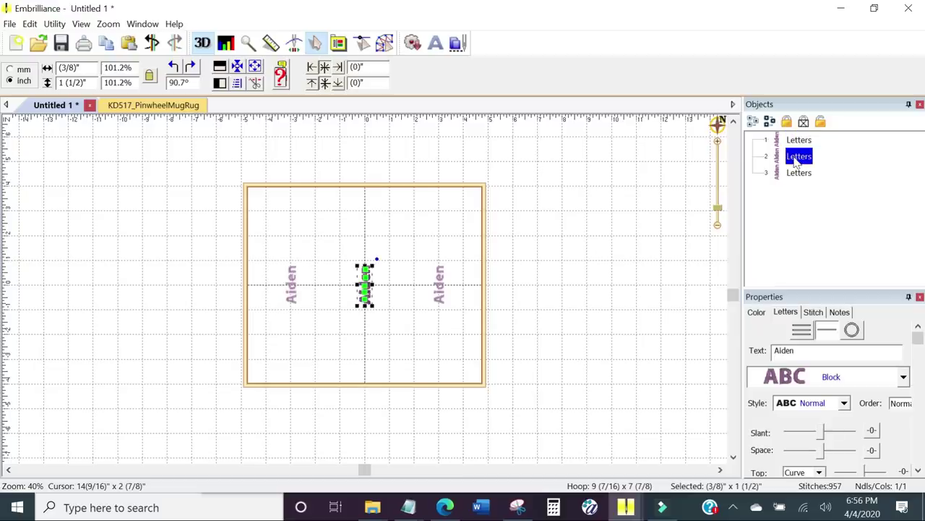
left_click(800, 177)
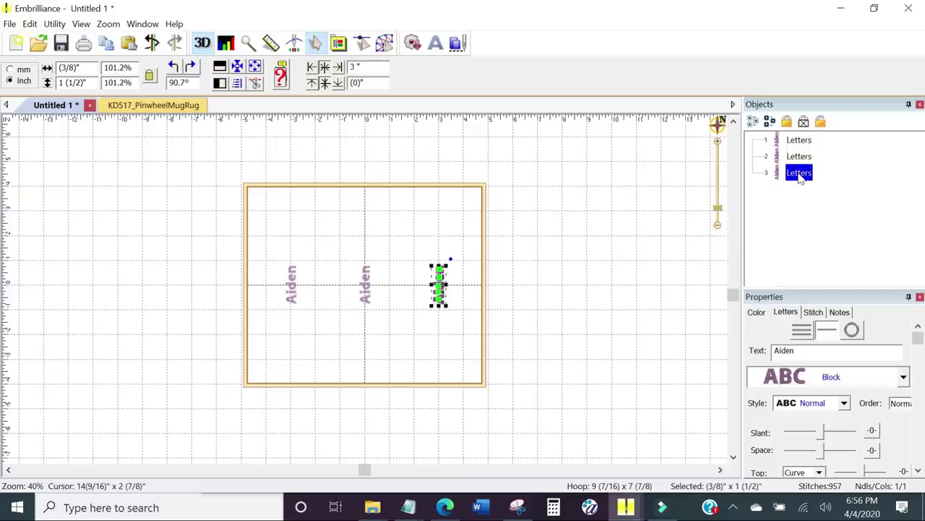
left_click(692, 272)
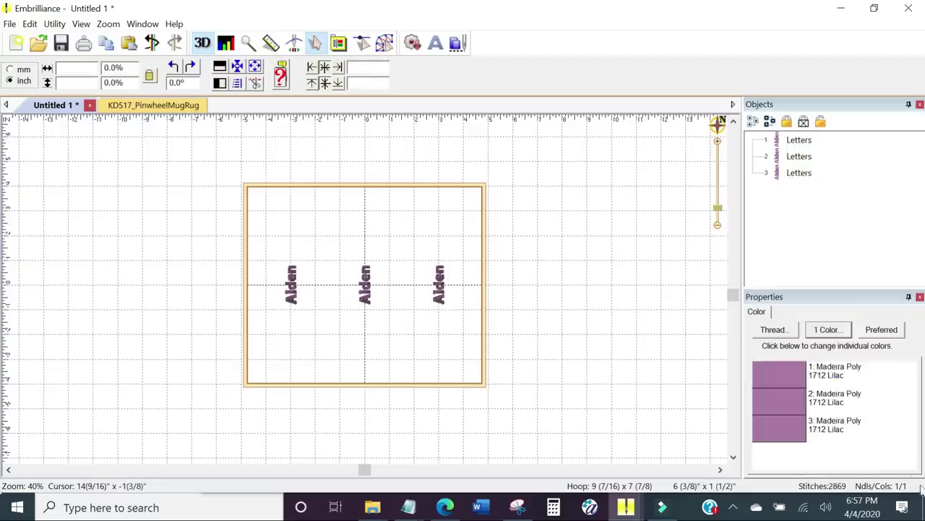